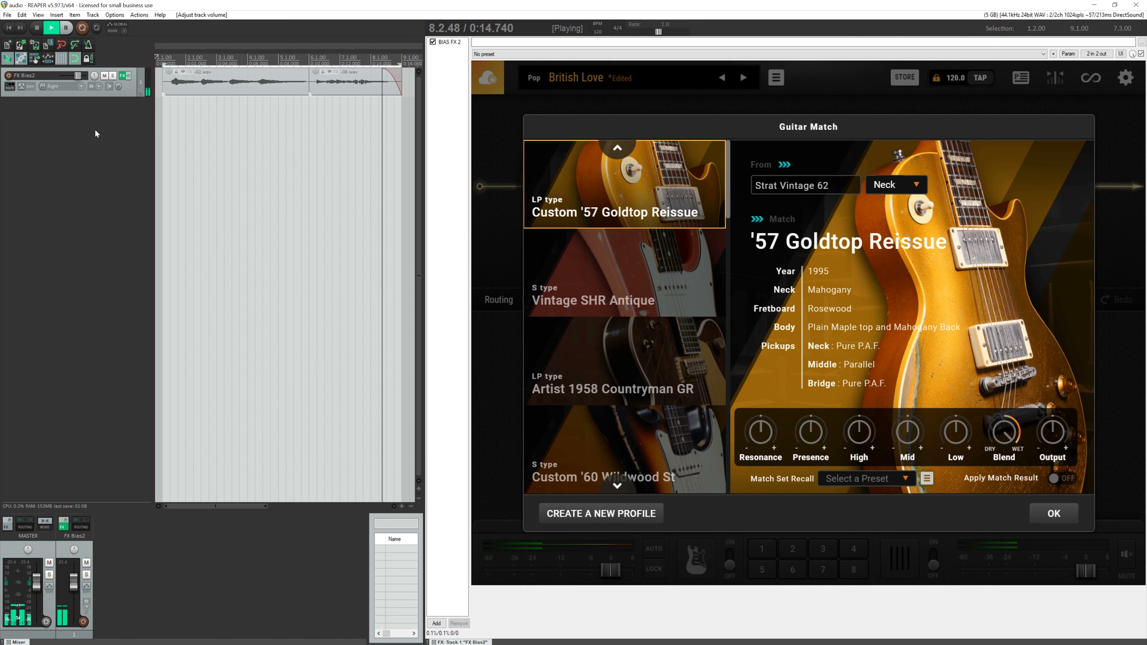
Step: Apply the match result and play the recorded riff with the Vintage SHR Antique guitar match
{"action": "key", "text": "space"}
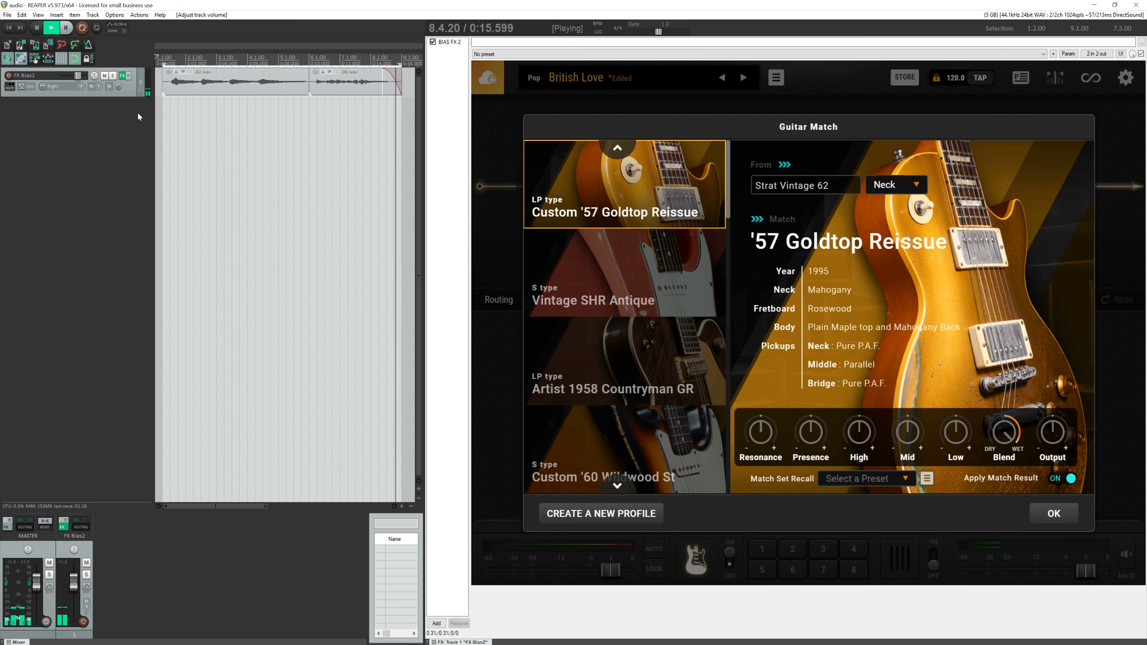
{"action": "left_click", "coordinate": [534, 247]}
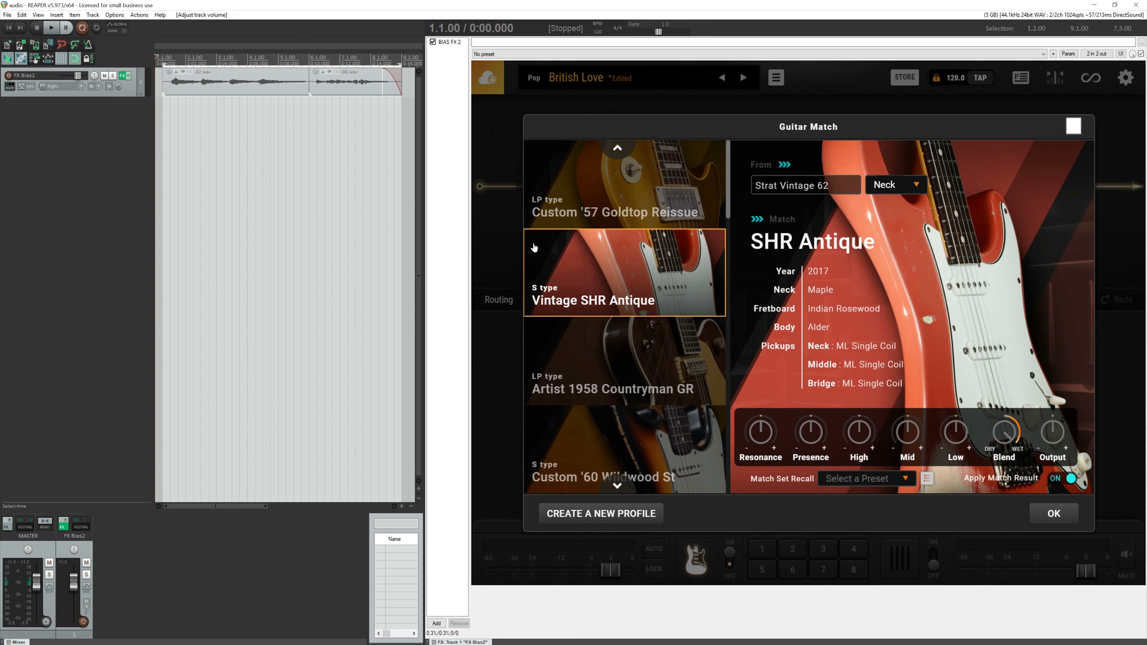
{"action": "left_click", "coordinate": [52, 29]}
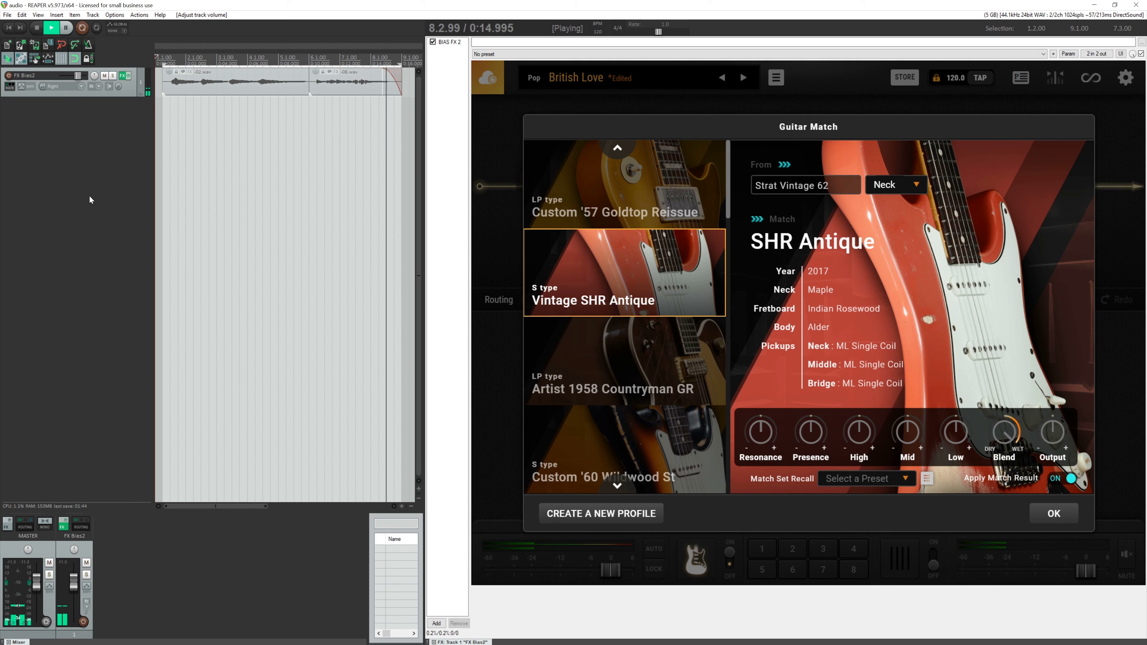
Step: Audition the riff with the Artist 1958 Countryman GR match and the Custom '60 Wildwood St match
{"action": "key", "text": "space"}
{"action": "left_click", "coordinate": [623, 361]}
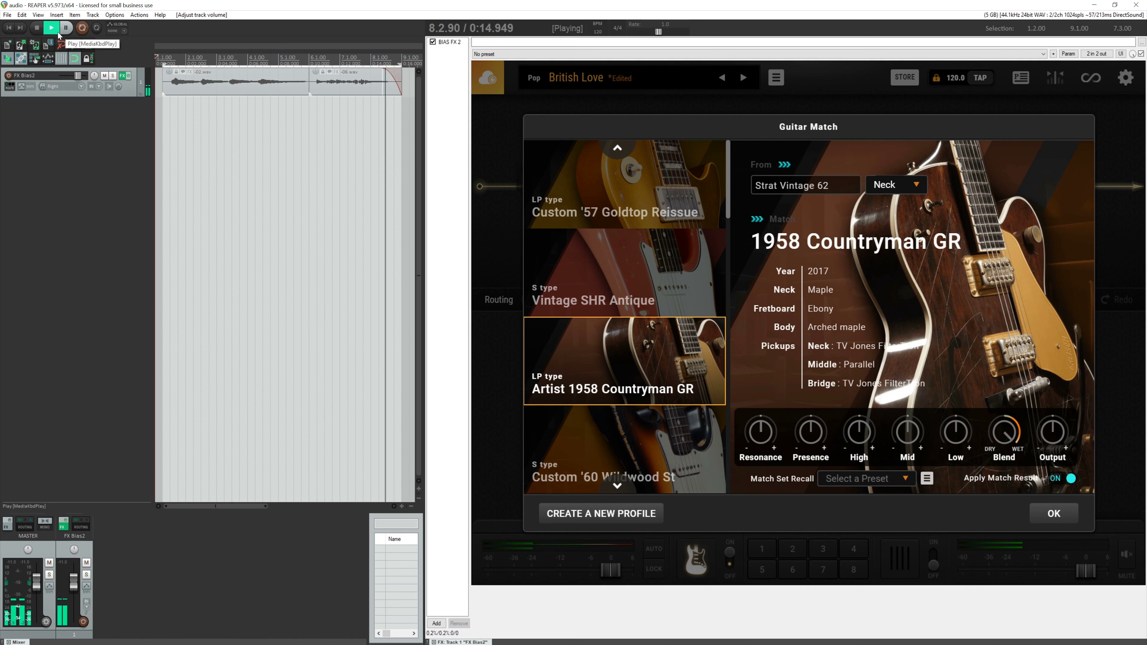
{"action": "key", "text": "space"}
{"action": "left_click", "coordinate": [630, 464]}
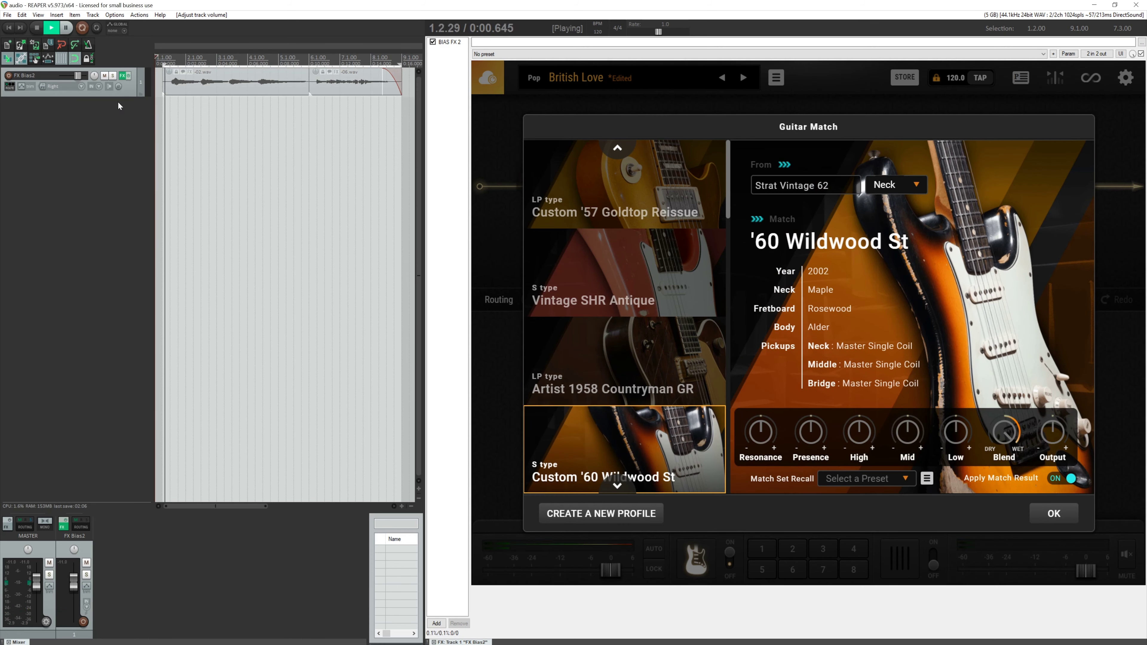
Step: Audition the riff with the Vintage '52 Reissue T match and the Custom 35 Dot Custom Classic match
{"action": "scroll", "coordinate": [598, 402], "scroll_direction": "down", "scroll_amount": 1}
{"action": "scroll", "coordinate": [596, 393], "scroll_direction": "down", "scroll_amount": 3}
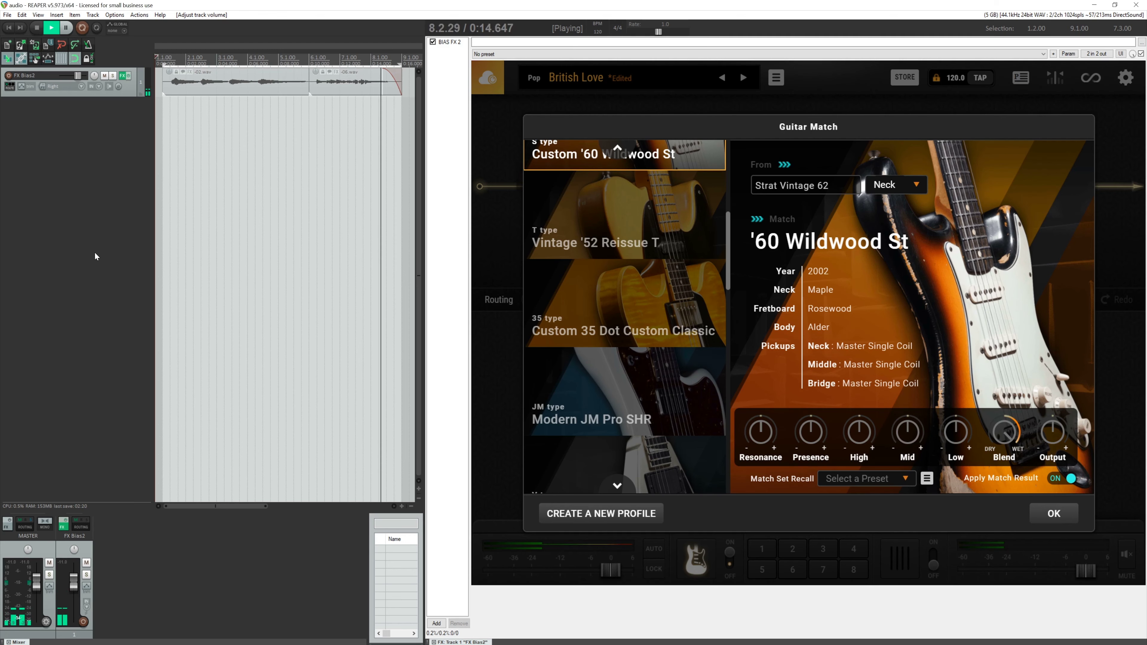
{"action": "left_click", "coordinate": [599, 238]}
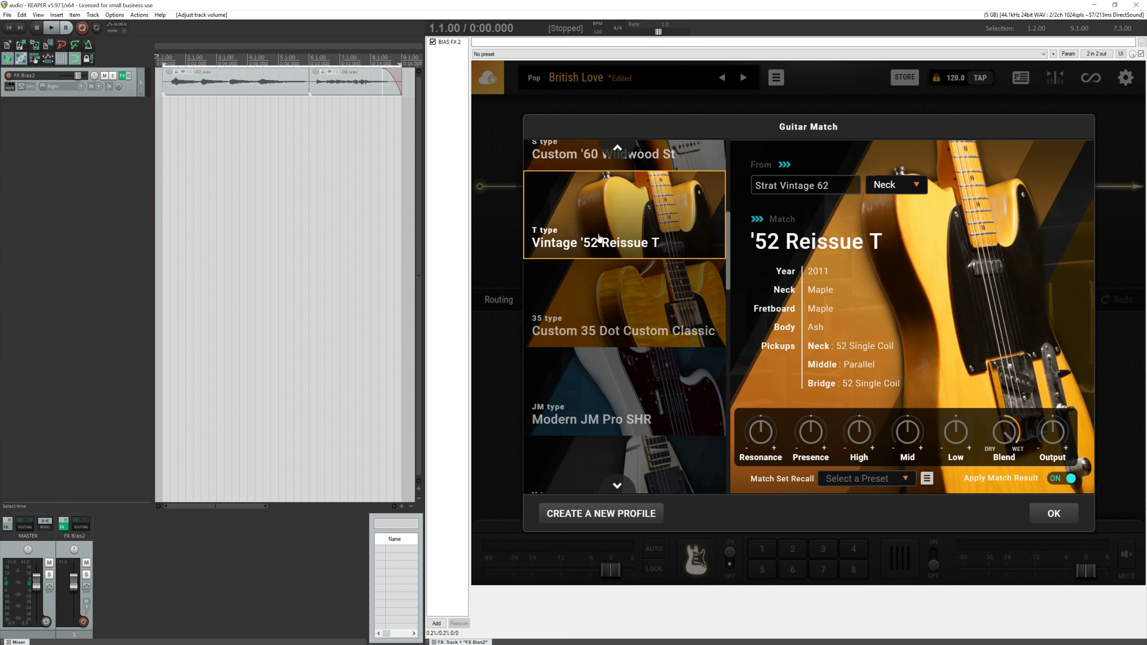
{"action": "left_click", "coordinate": [52, 30]}
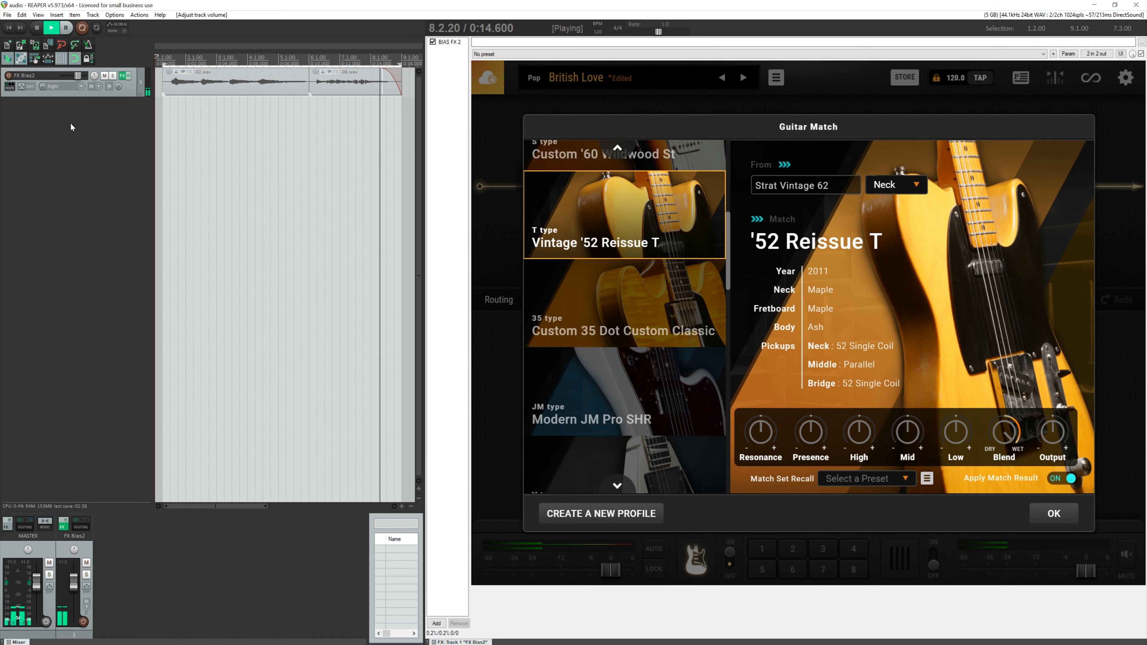
{"action": "key", "text": "Down"}
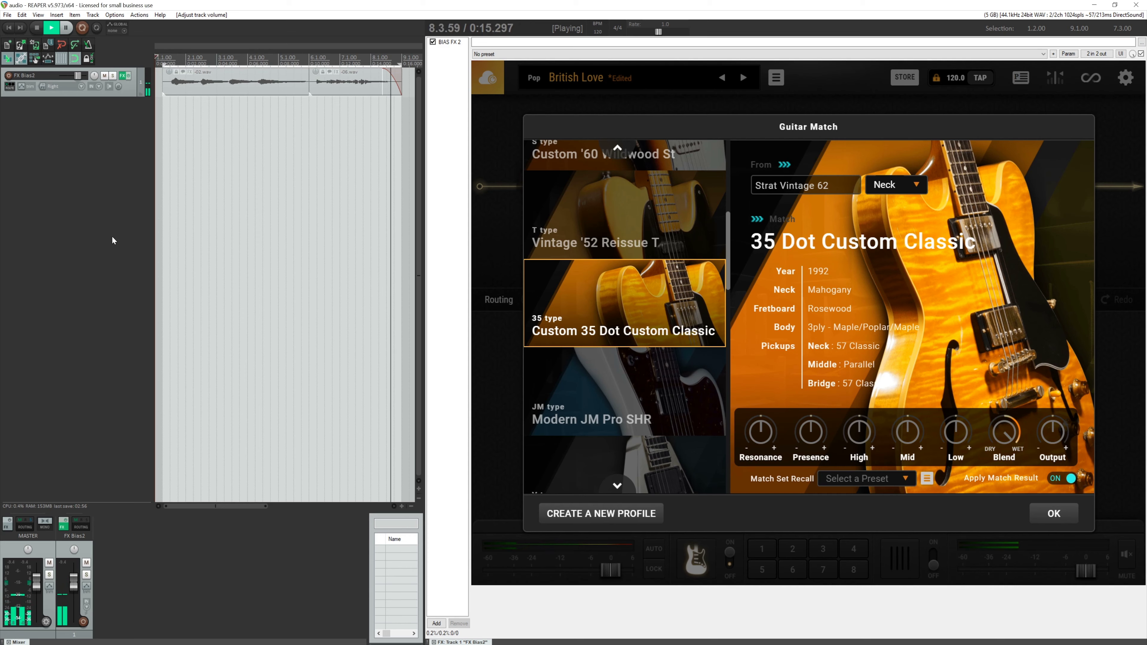
Step: Audition the riff with the Modern JM Pro SHR match and the Artist RR Signature V match
{"action": "left_click", "coordinate": [526, 370]}
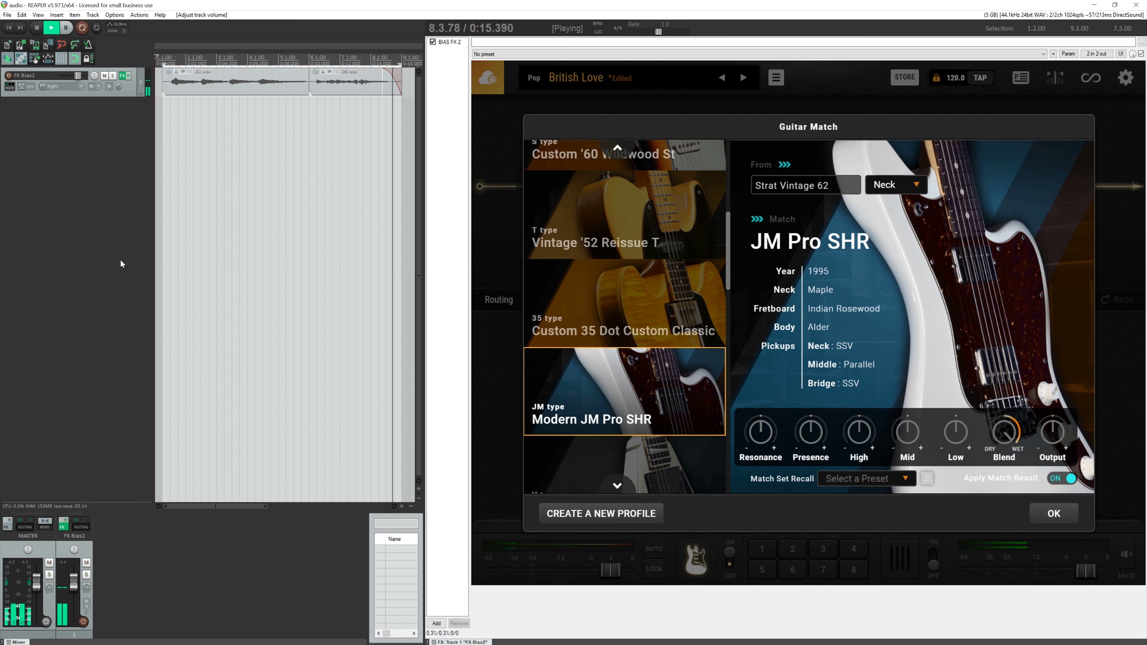
{"action": "key", "text": "space"}
{"action": "key", "text": "Down"}
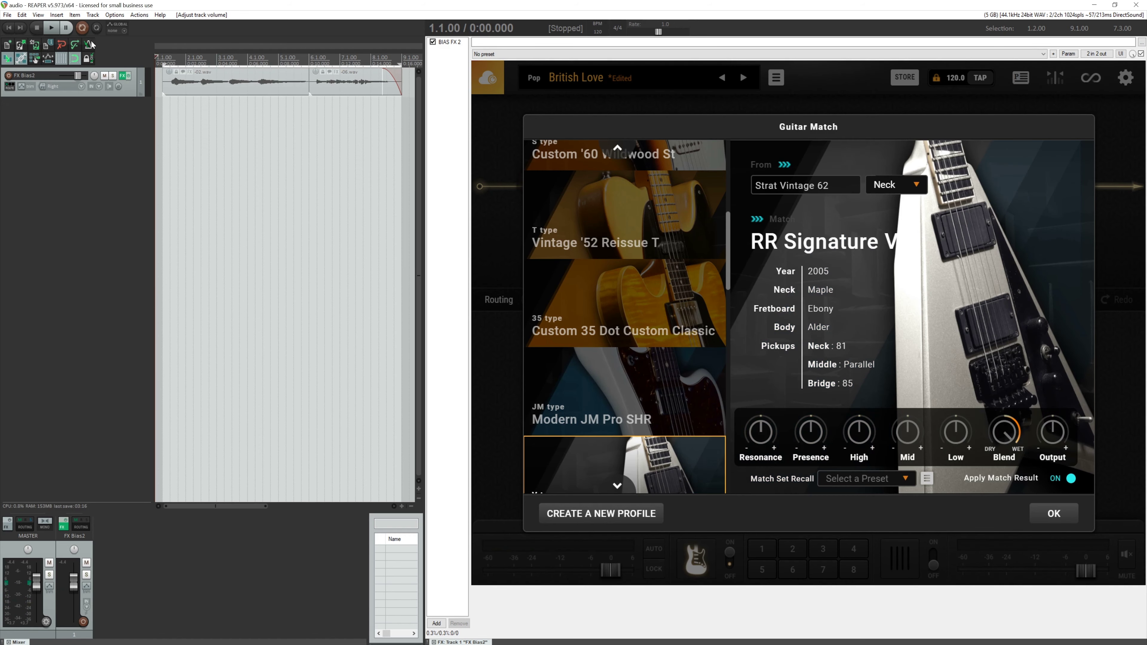
Step: Select the Artist JP Signature VI guitar match and play the riff through it
{"action": "scroll", "coordinate": [613, 365], "scroll_direction": "down", "scroll_amount": 5}
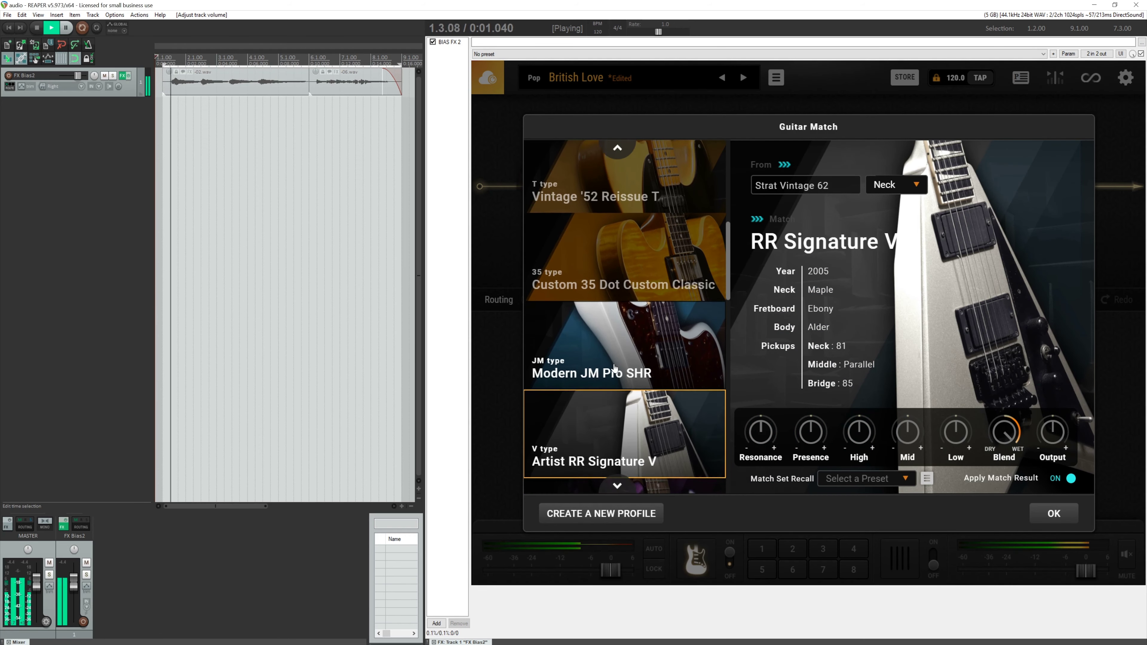
{"action": "scroll", "coordinate": [608, 361], "scroll_direction": "down", "scroll_amount": 2}
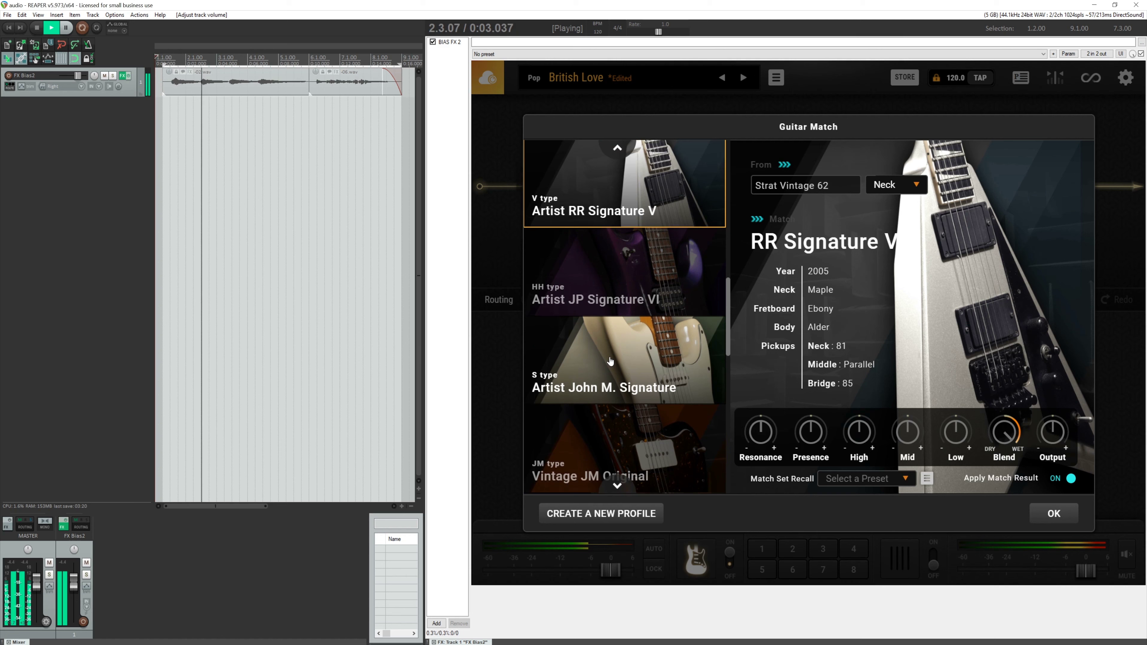
{"action": "scroll", "coordinate": [596, 360], "scroll_direction": "down", "scroll_amount": 2}
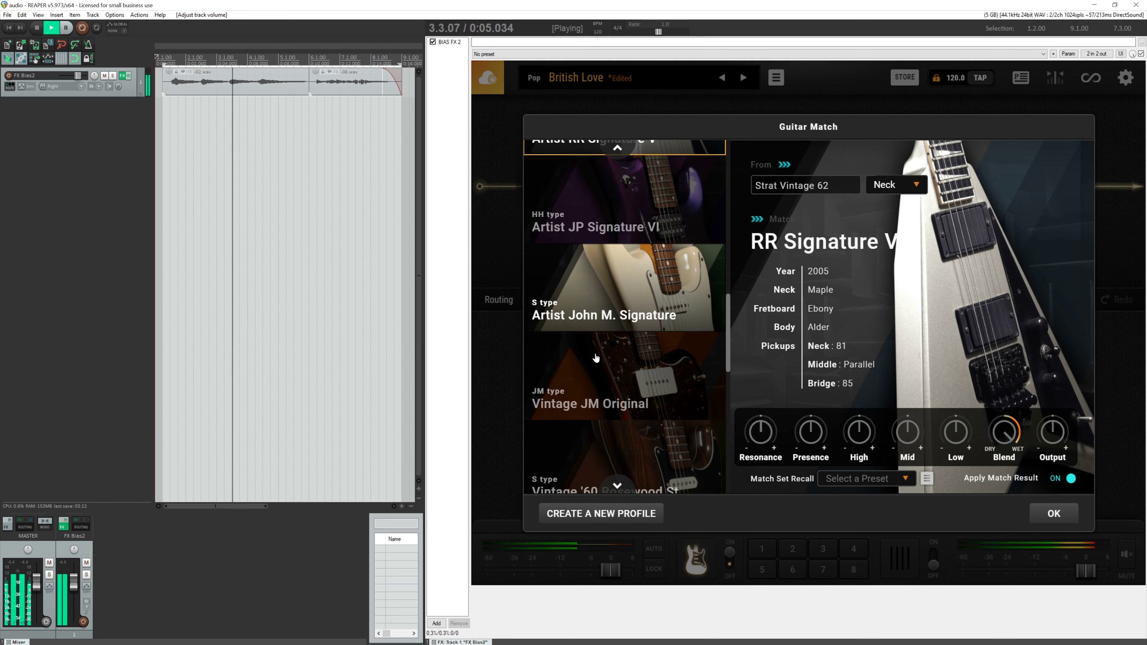
{"action": "left_click", "coordinate": [593, 217]}
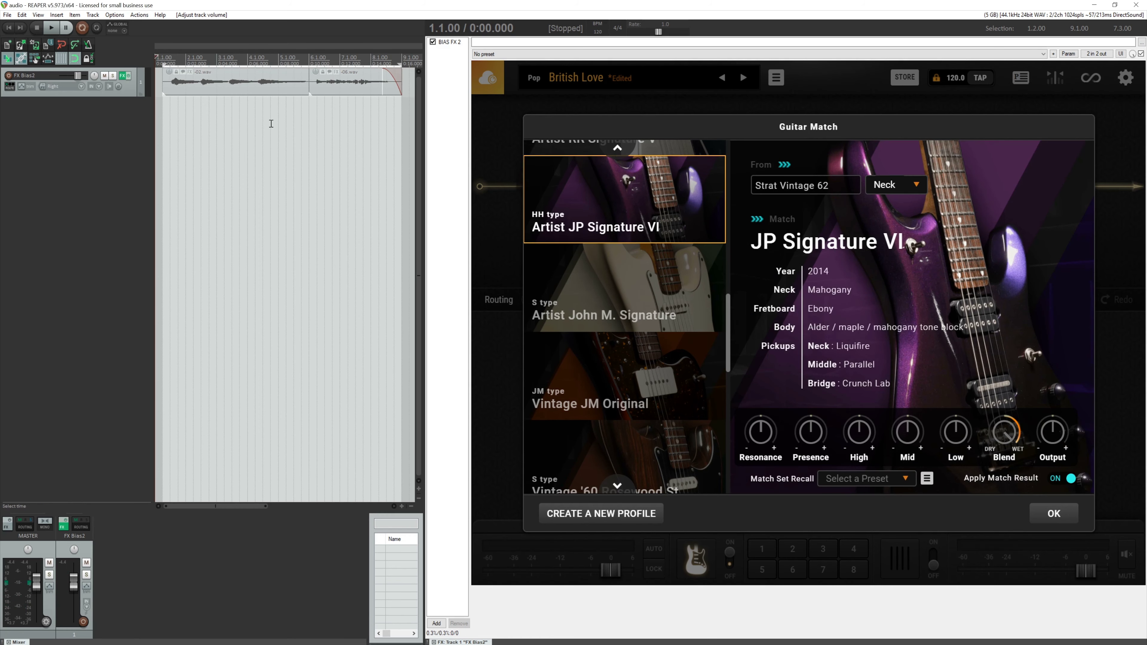
{"action": "left_click", "coordinate": [54, 32]}
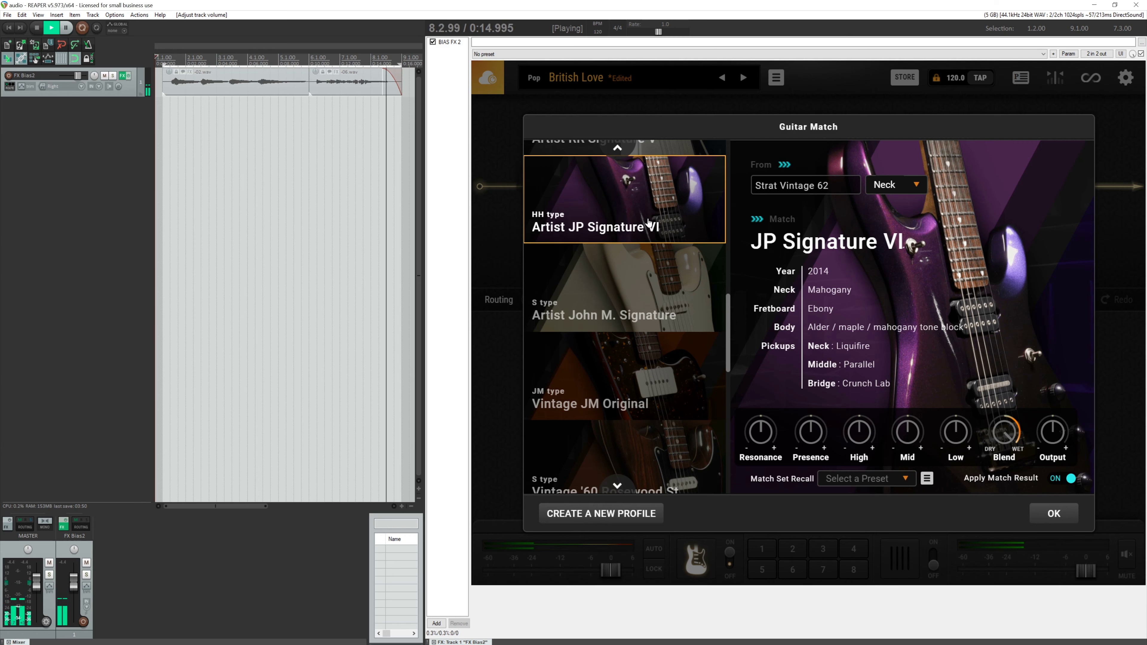
Step: Audition the riff with the Artist John M. Signature match and the Vintage JM Original match
{"action": "key", "text": "space"}
{"action": "left_click", "coordinate": [614, 254]}
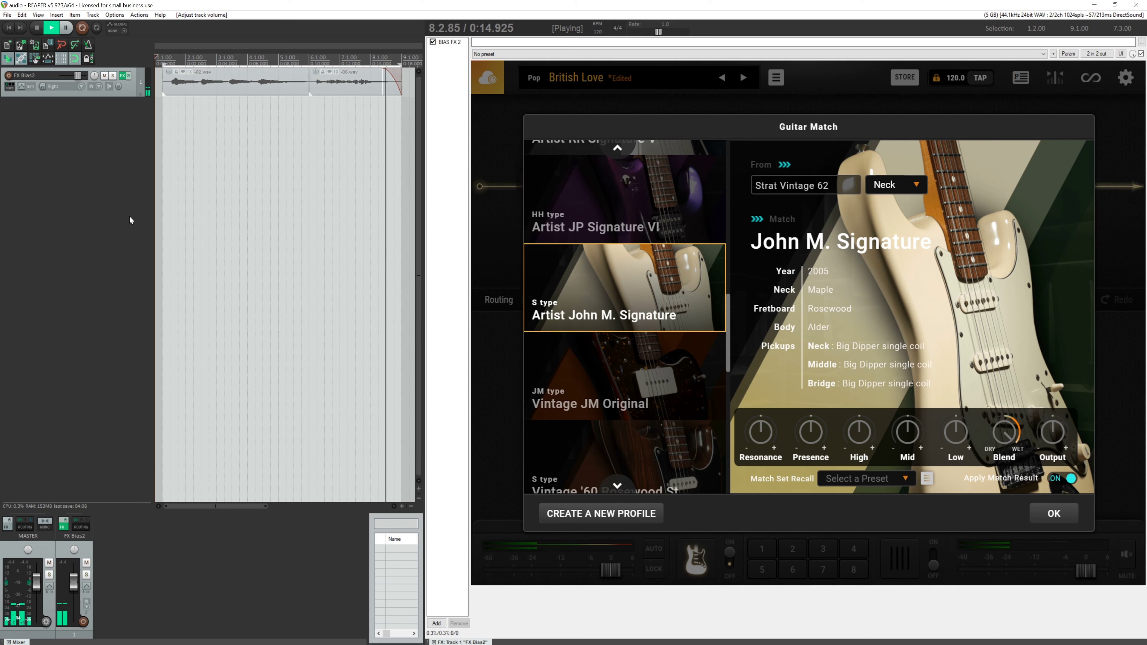
{"action": "left_click", "coordinate": [623, 375]}
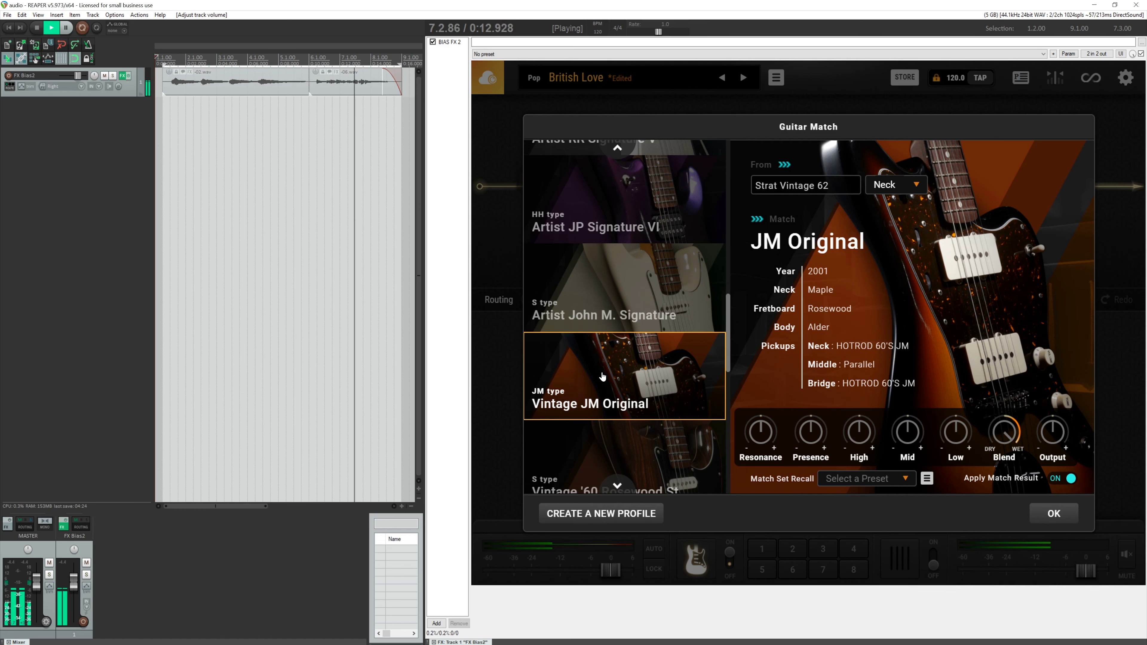
Step: Audition the riff with the Vintage '60 Rosewood St match and the Custom Wave Special Ash match
{"action": "scroll", "coordinate": [603, 377], "scroll_direction": "down", "scroll_amount": 5}
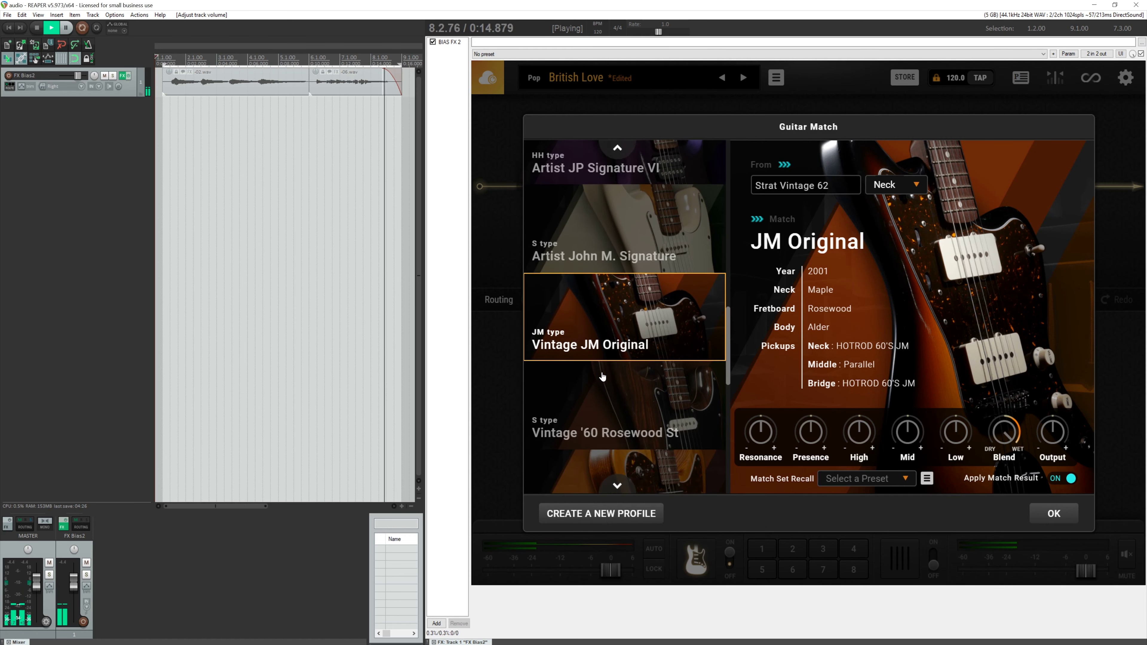
{"action": "left_click", "coordinate": [583, 225]}
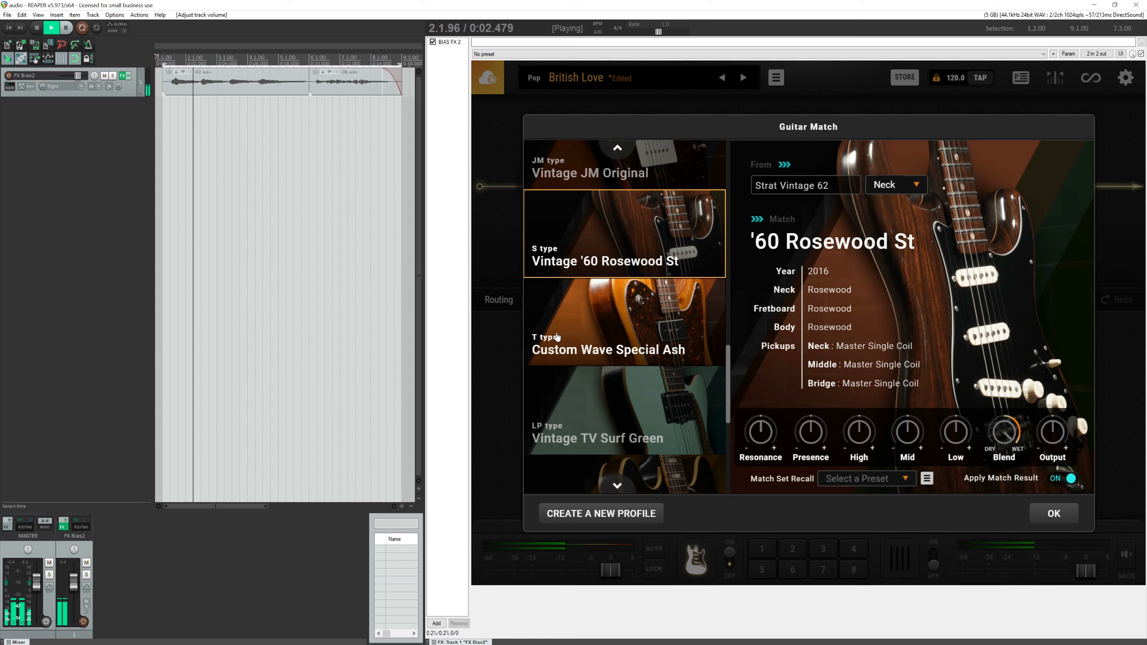
{"action": "scroll", "coordinate": [574, 334], "scroll_direction": "up", "scroll_amount": 1}
{"action": "scroll", "coordinate": [580, 343], "scroll_direction": "down", "scroll_amount": 3}
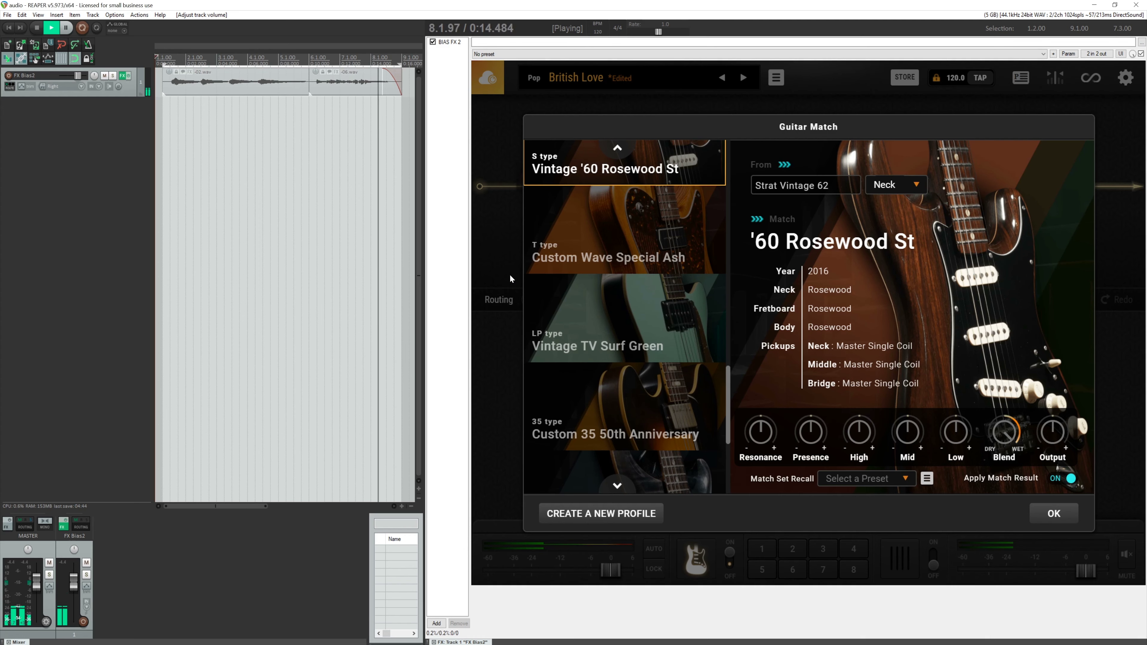
{"action": "left_click", "coordinate": [591, 227]}
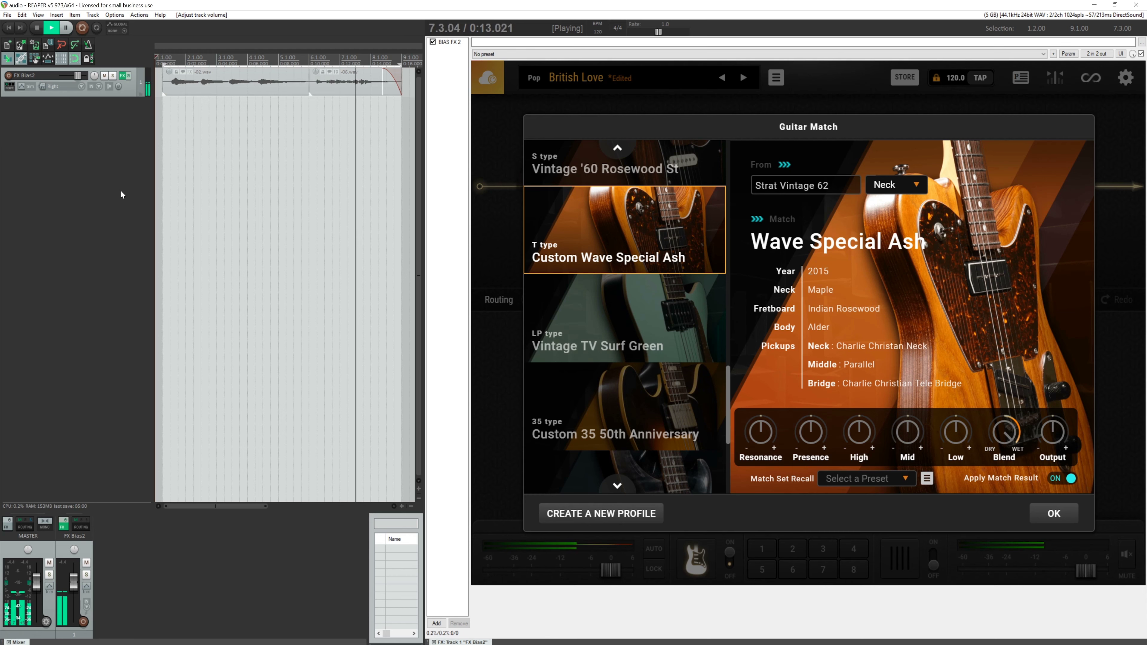
Step: Audition the riff with the Vintage TV Surf Green match and the Custom 35 50th Anniversary match
{"action": "left_click", "coordinate": [619, 328]}
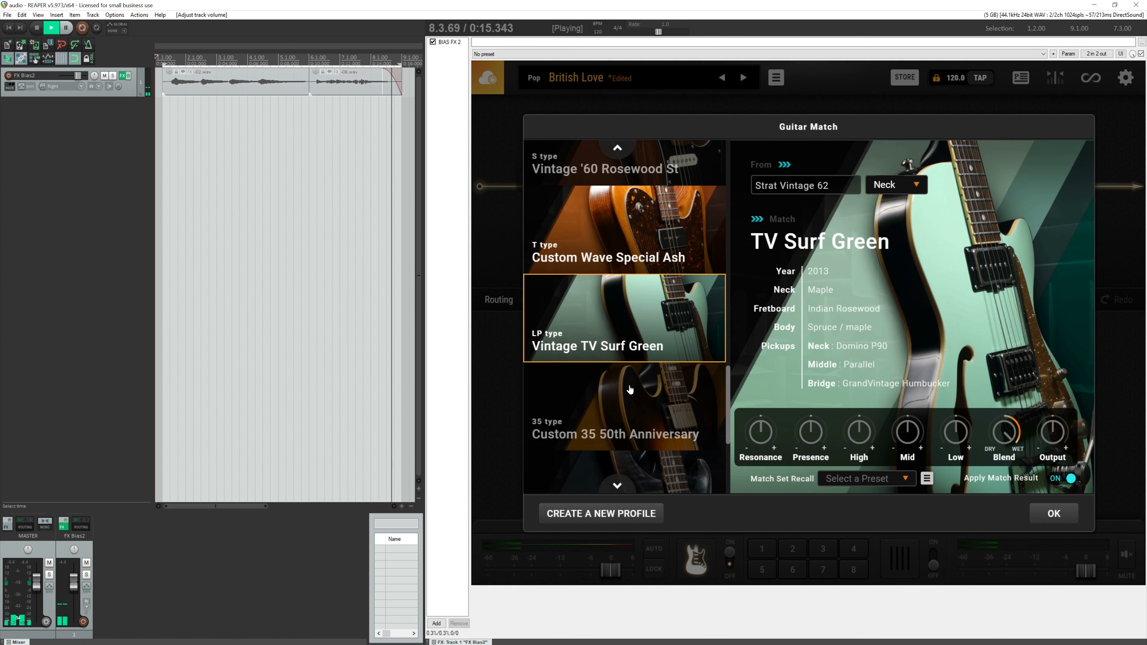
{"action": "scroll", "coordinate": [627, 397], "scroll_direction": "down", "scroll_amount": 3}
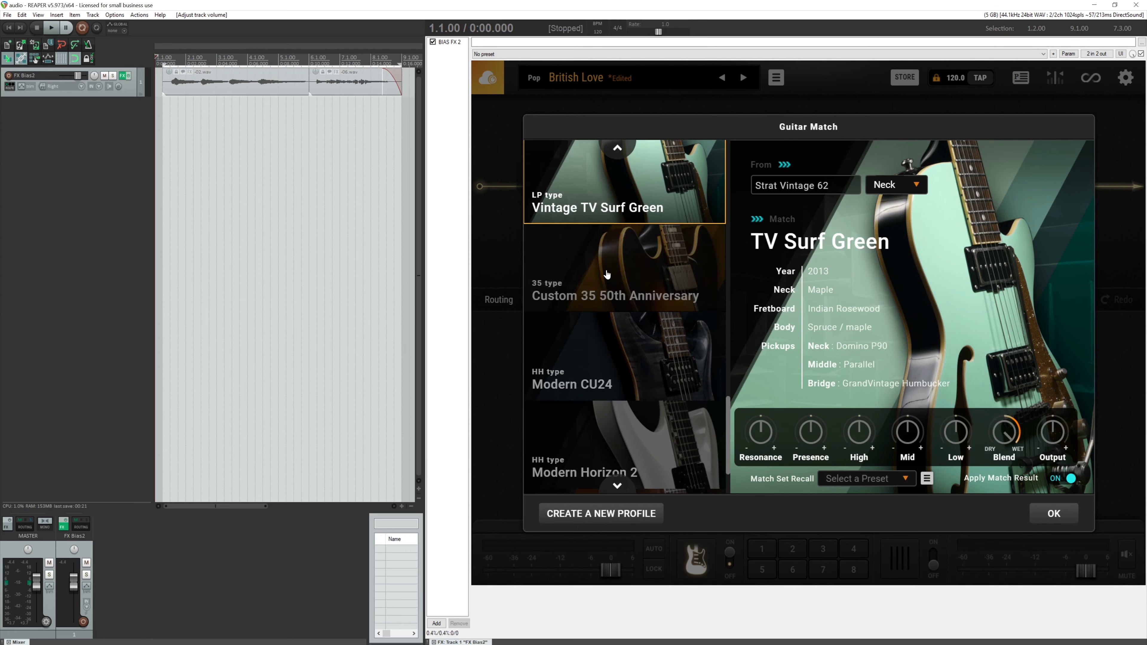
{"action": "left_click", "coordinate": [627, 275]}
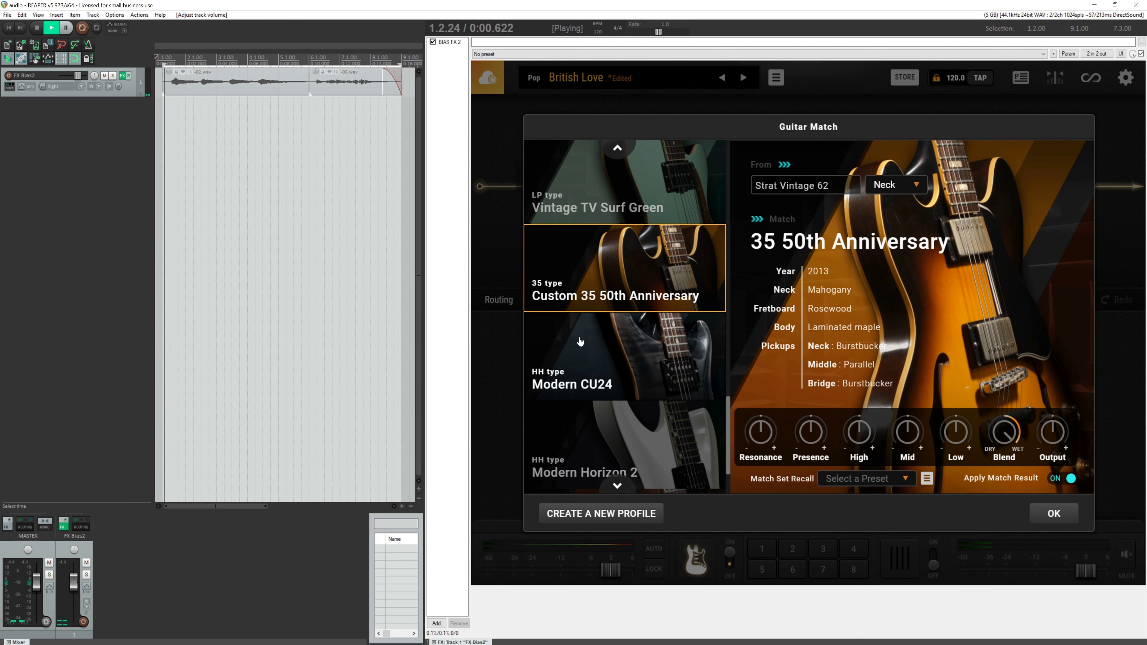
Step: Audition the riff with the Modern CU24 match and the Modern Horizon 2 match
{"action": "scroll", "coordinate": [550, 295], "scroll_direction": "down", "scroll_amount": 2}
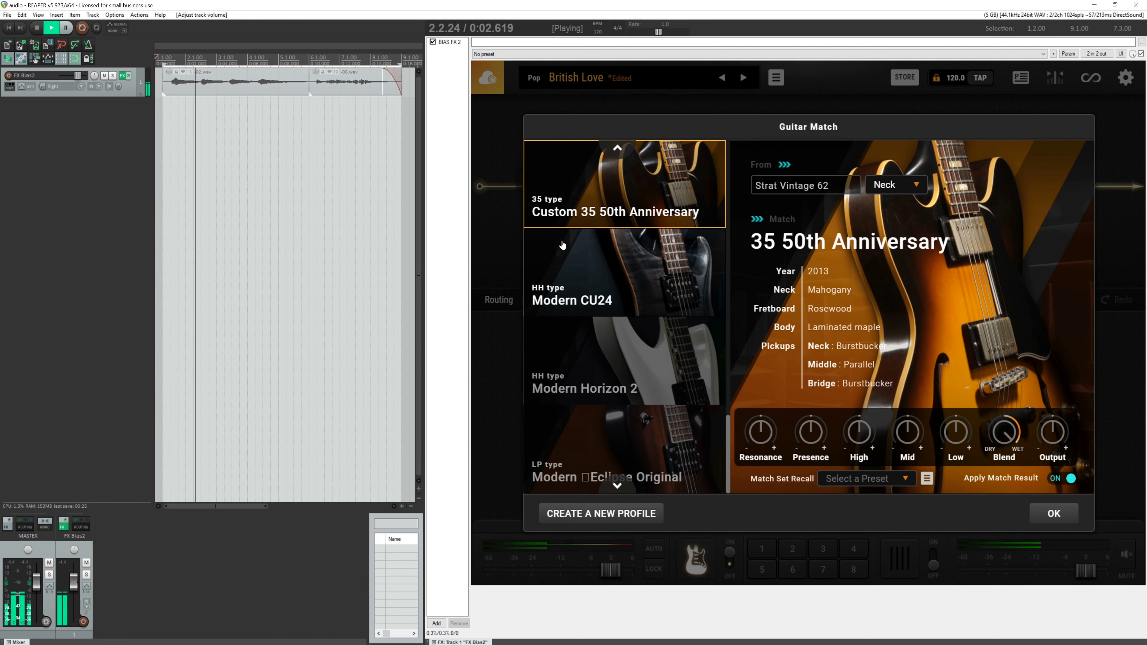
{"action": "key", "text": "space"}
{"action": "left_click", "coordinate": [583, 276]}
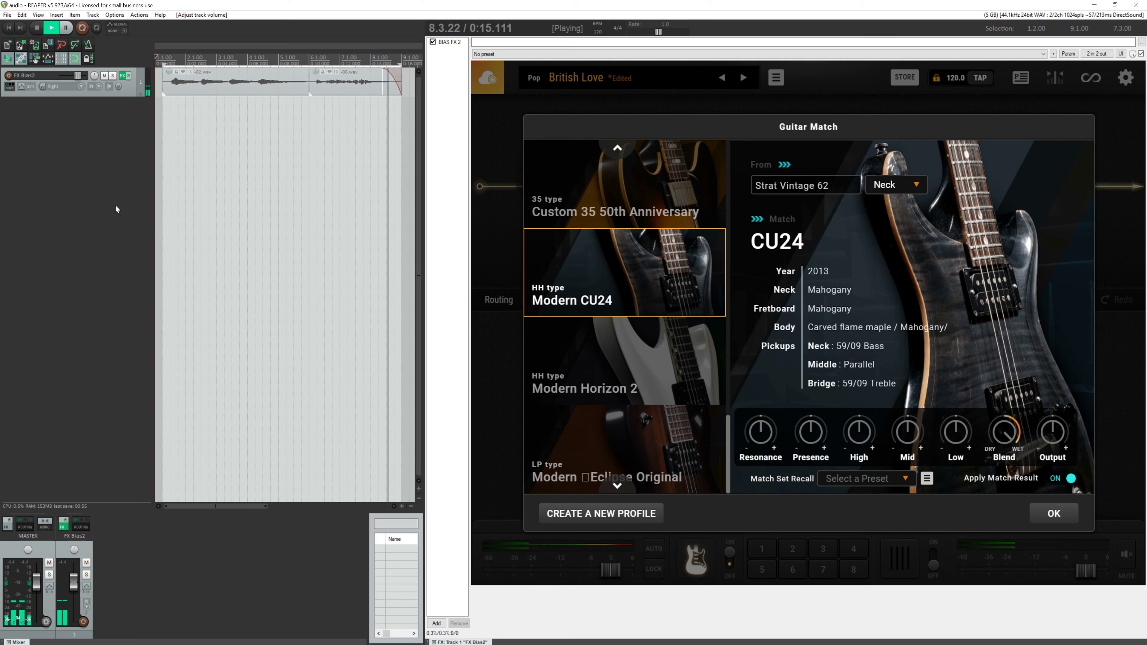
{"action": "key", "text": "space"}
{"action": "key", "text": "Down"}
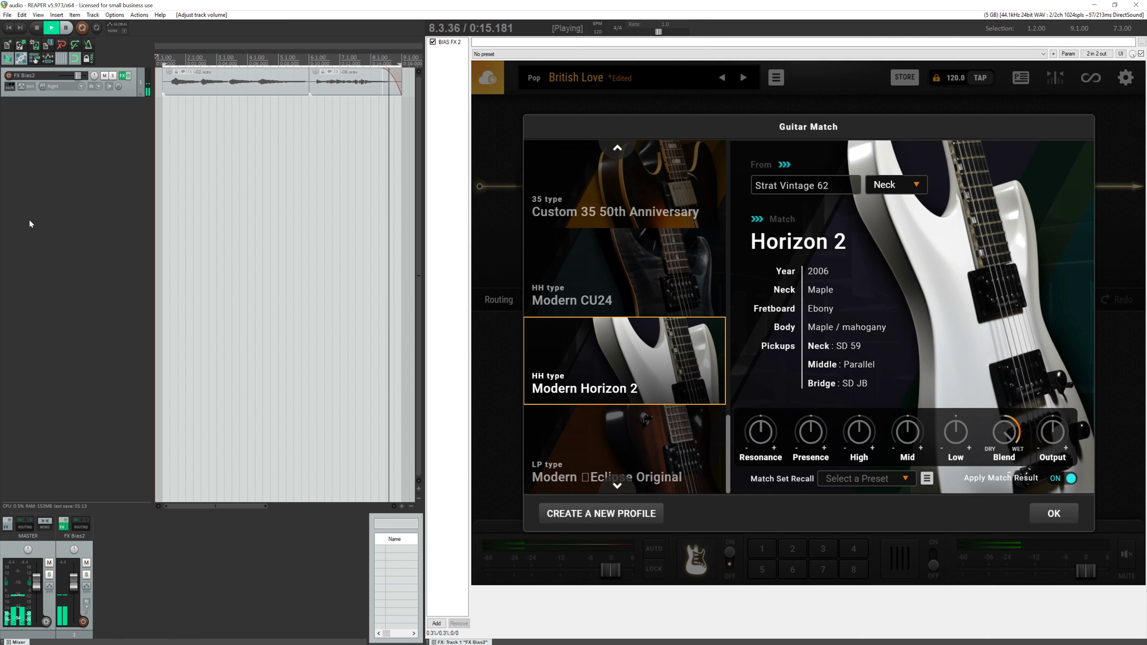
Step: Select the Modern Eclipse Original match, then turn off the match result and play the unprocessed neck-pickup riff
{"action": "left_click", "coordinate": [559, 411]}
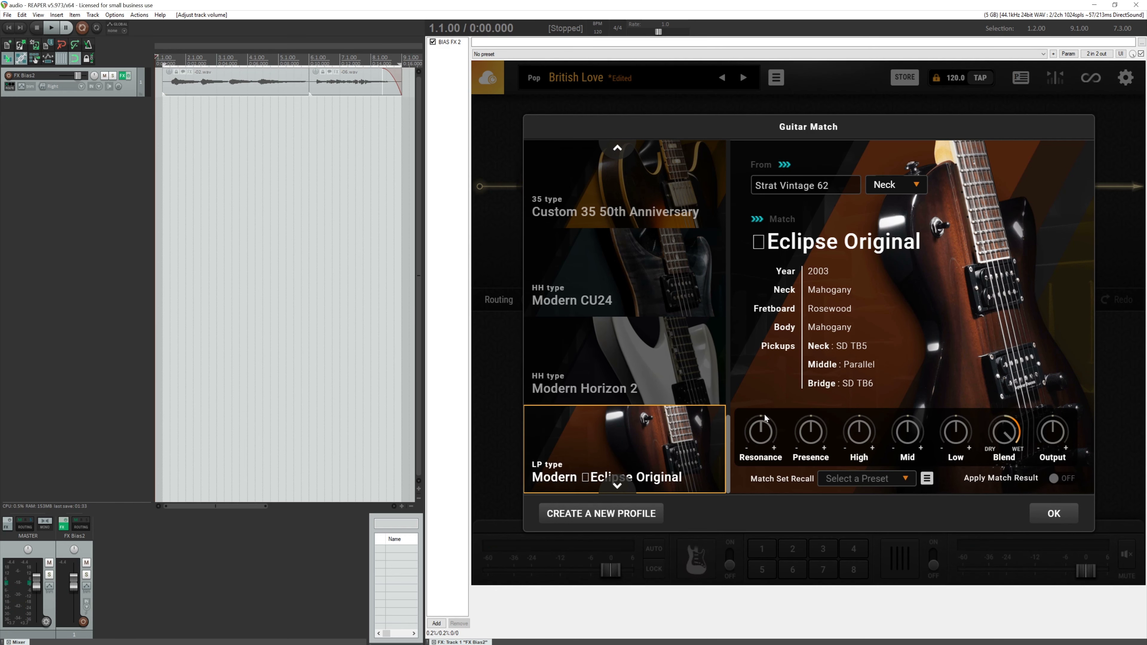
{"action": "left_click", "coordinate": [53, 29]}
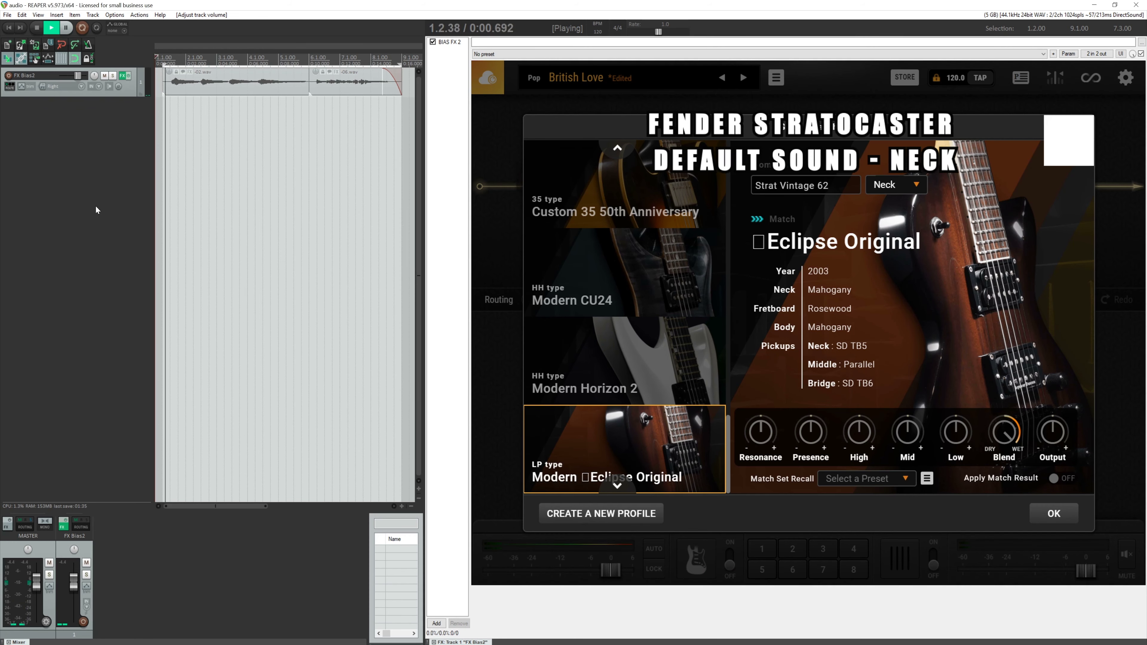